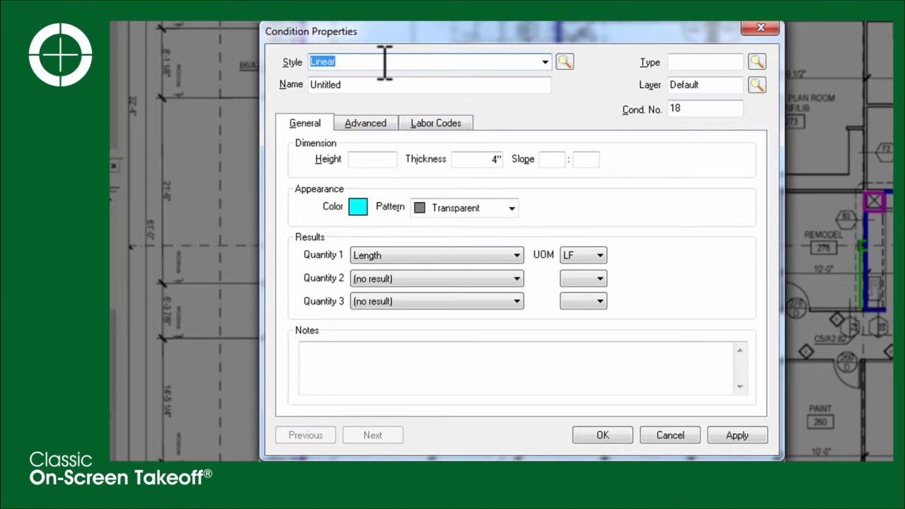
- Keep the new condition's style as Linear and name it "Wall Type F2 @ 9'"
left_click(546, 62)
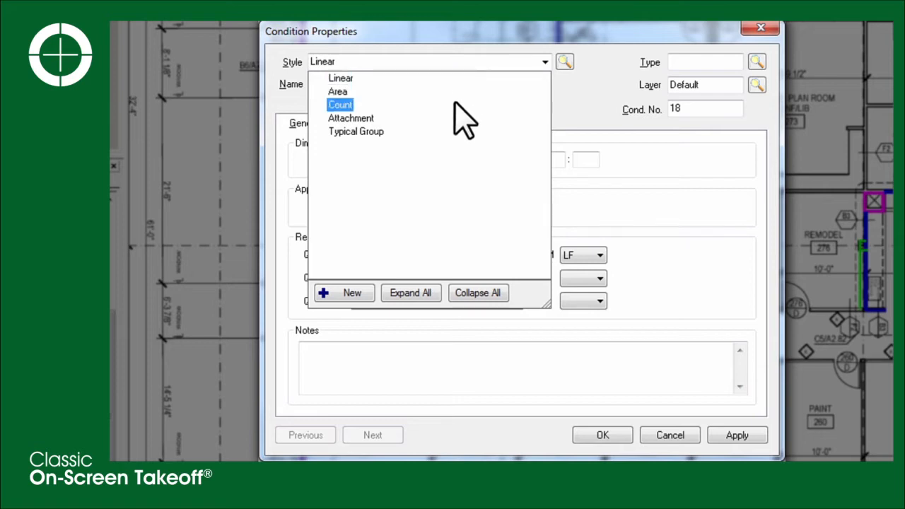
left_click(583, 84)
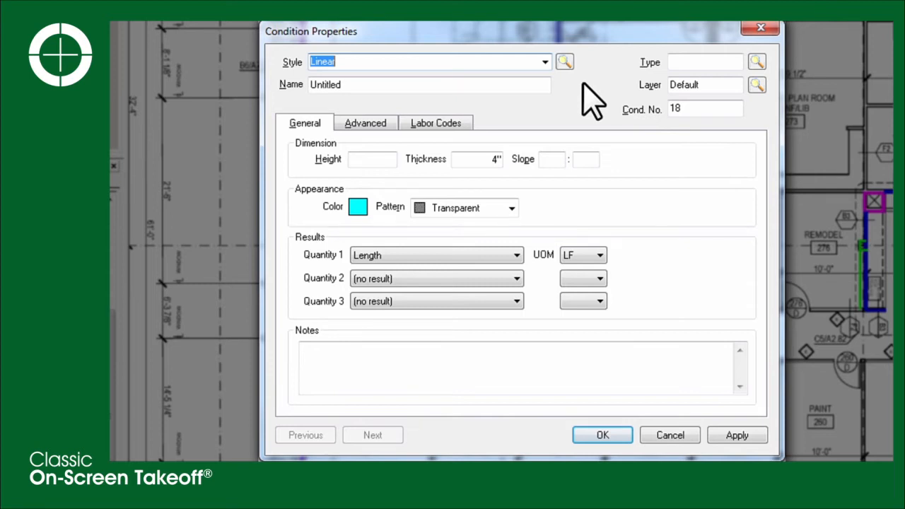
double_click(372, 85)
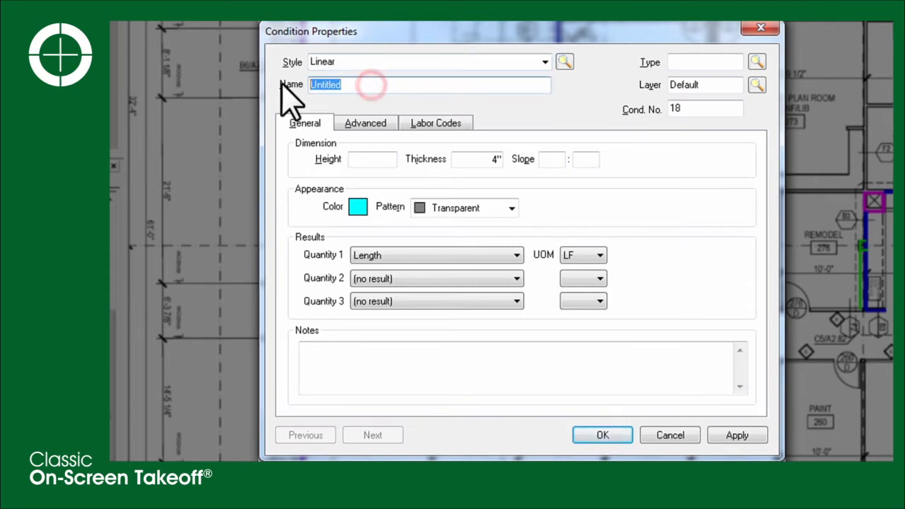
type("Wall Type F2 @ 9'")
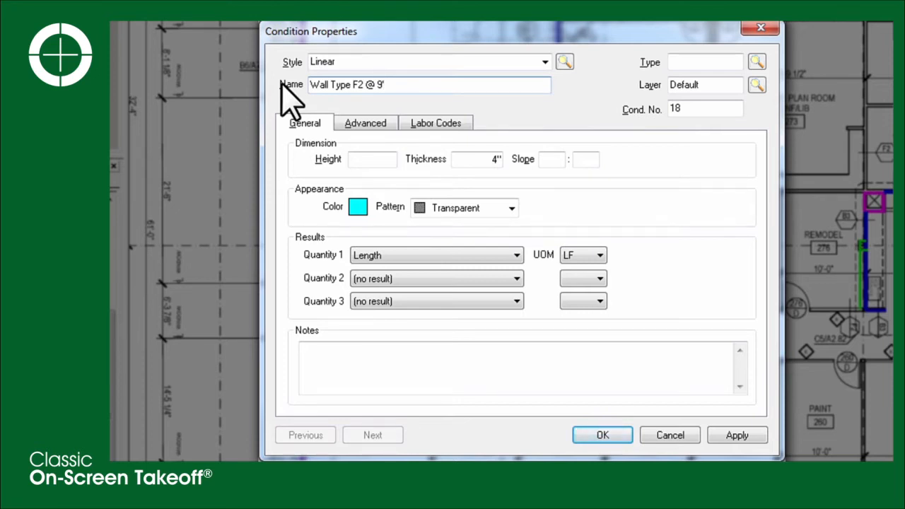
- Assign the condition type Walls and look through the list of available condition types without changing the choice
left_click(704, 61)
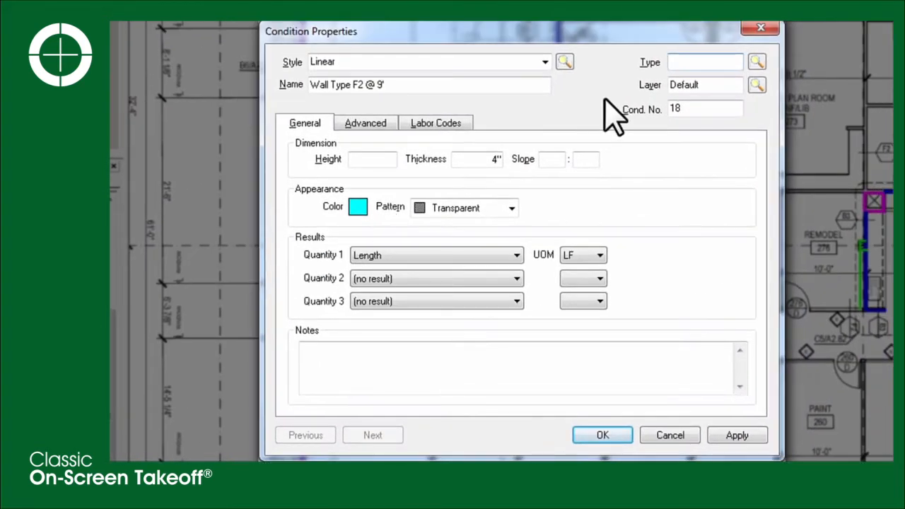
left_click(689, 62)
type("Walls")
left_click(757, 64)
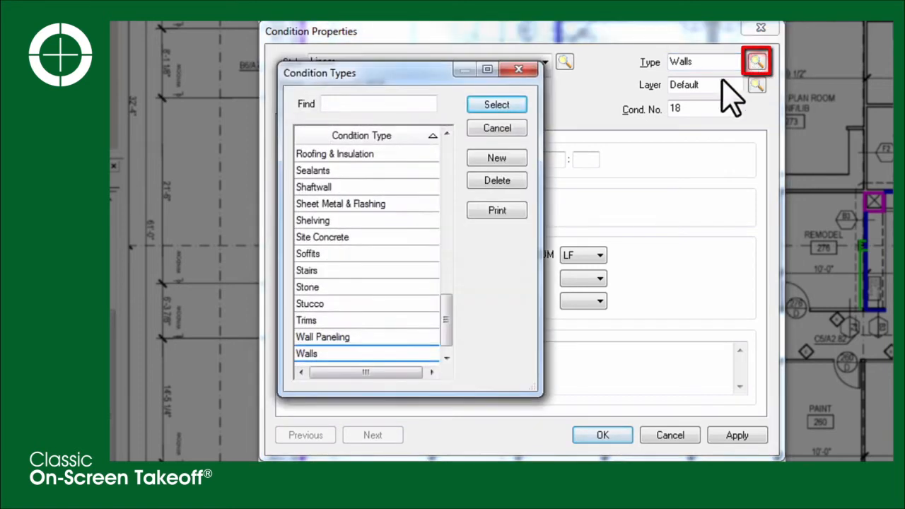
left_click_drag(446, 332, 433, 174)
key("Escape")
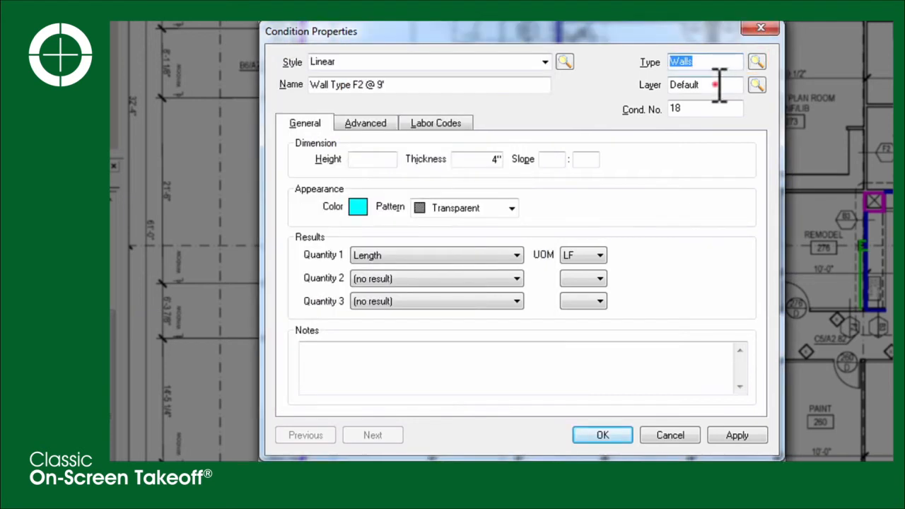
- Set the condition's layer to Partitions
double_click(714, 85)
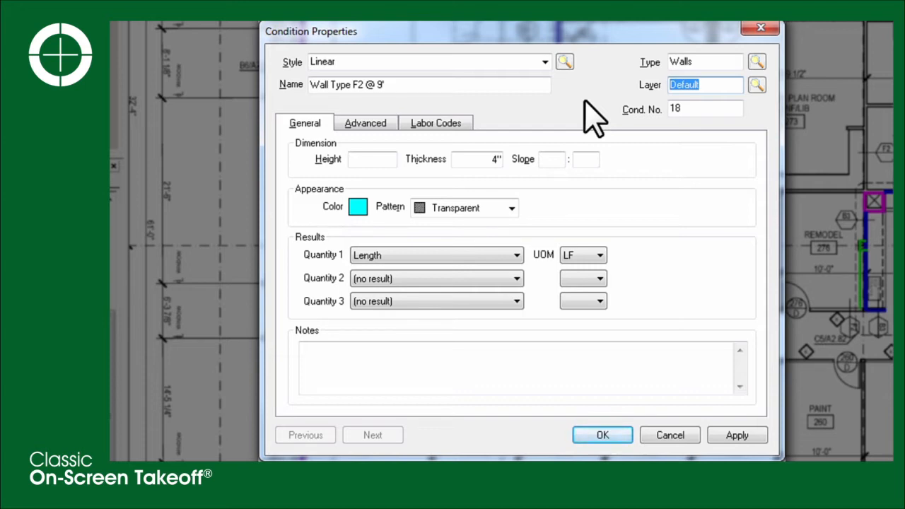
type("Partitions")
left_click(706, 107)
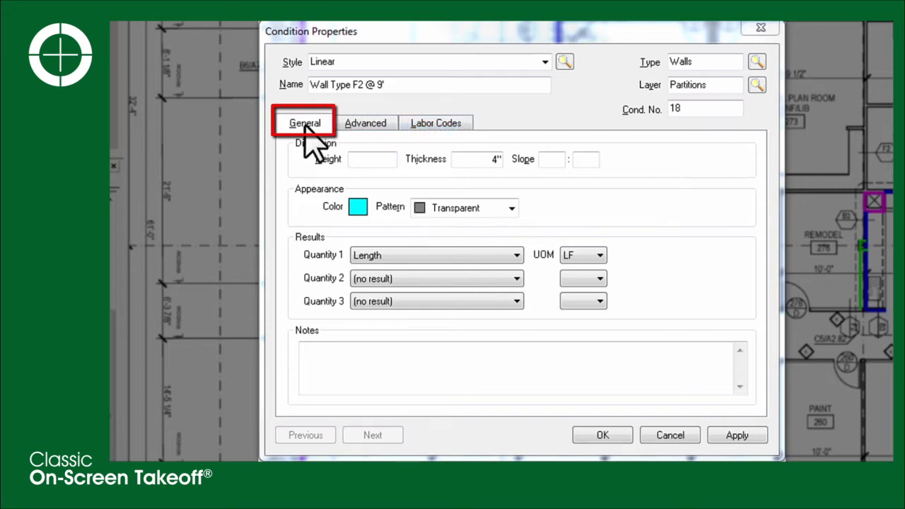
- Set the wall height to 9' 0", keeping the 4" thickness and leaving the slope blank
left_click(390, 159)
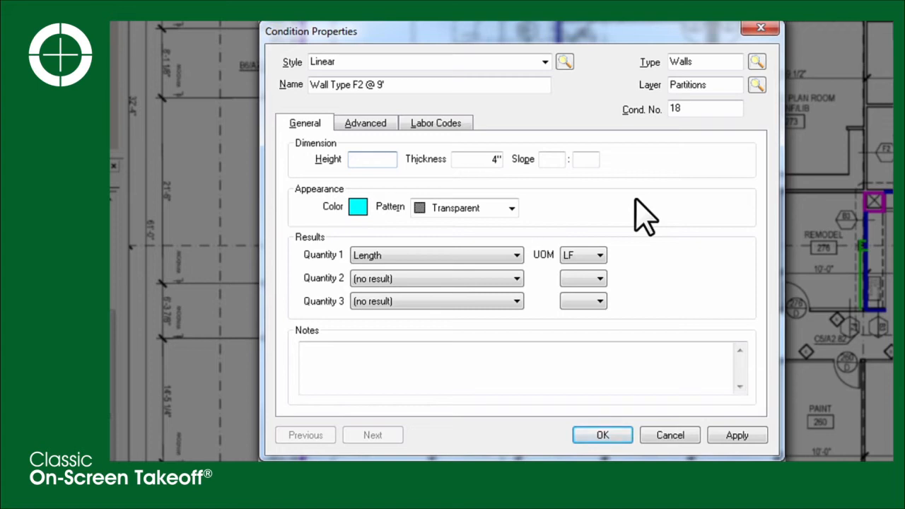
type("900")
key("Tab")
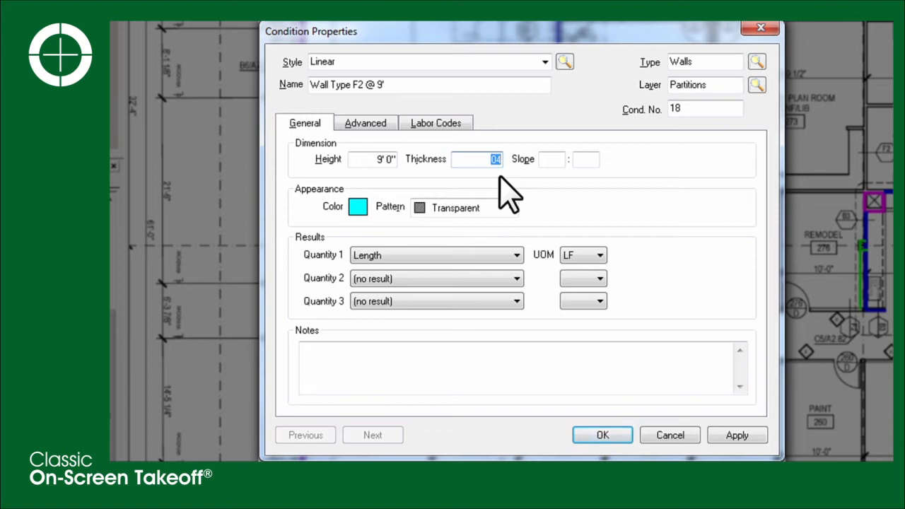
left_click(548, 159)
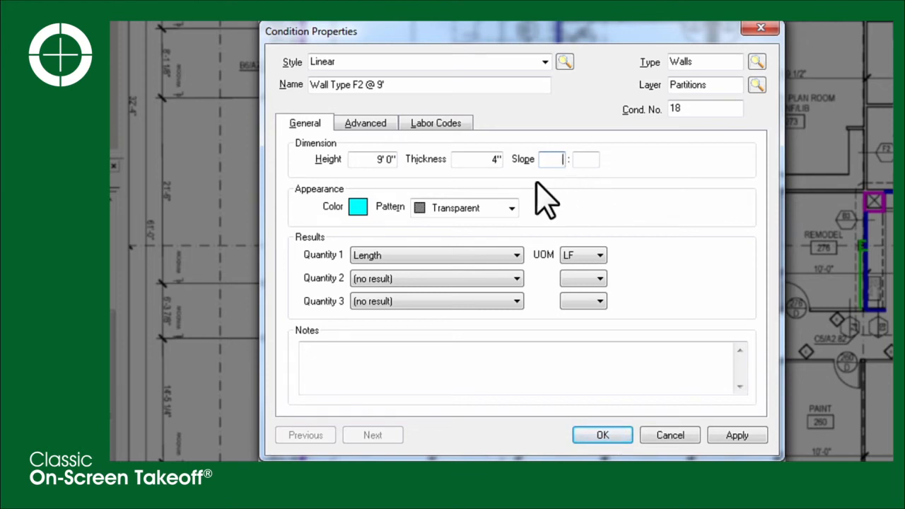
- Change the condition's color to orange and keep the Transparent pattern
left_click(357, 206)
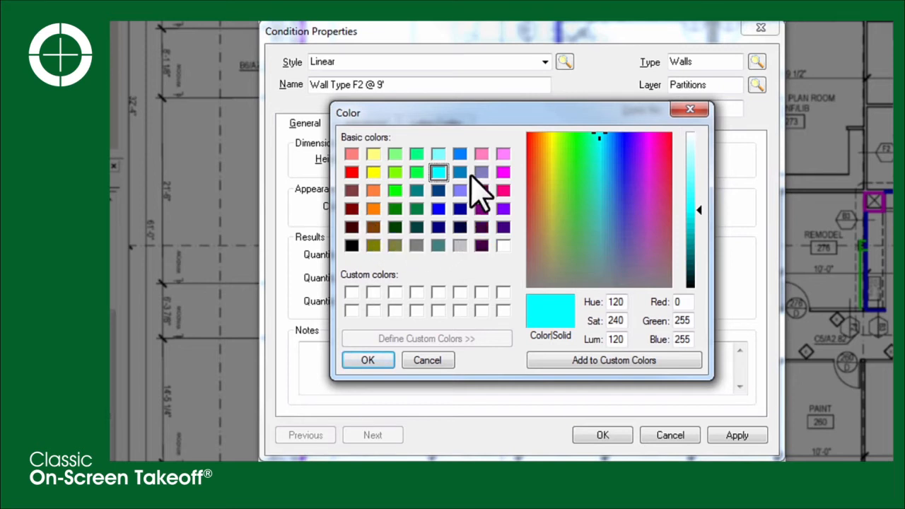
key("Escape")
left_click(510, 208)
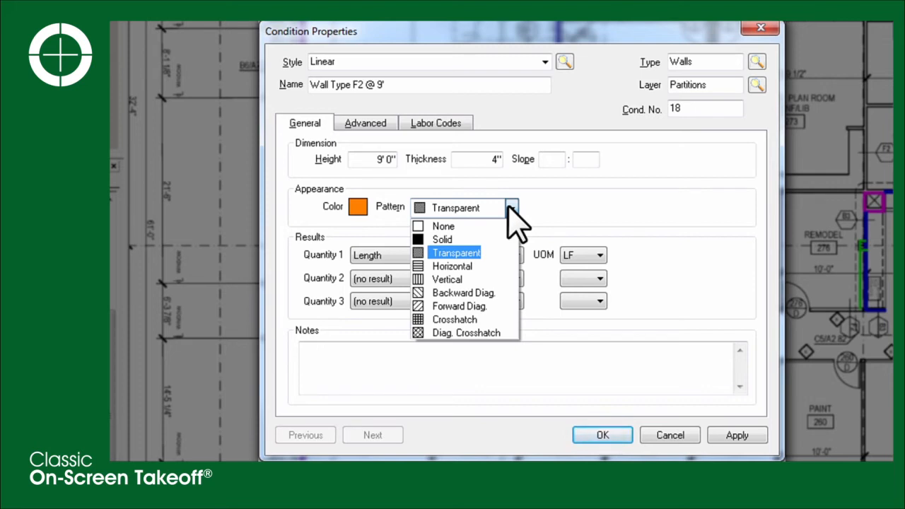
left_click(507, 206)
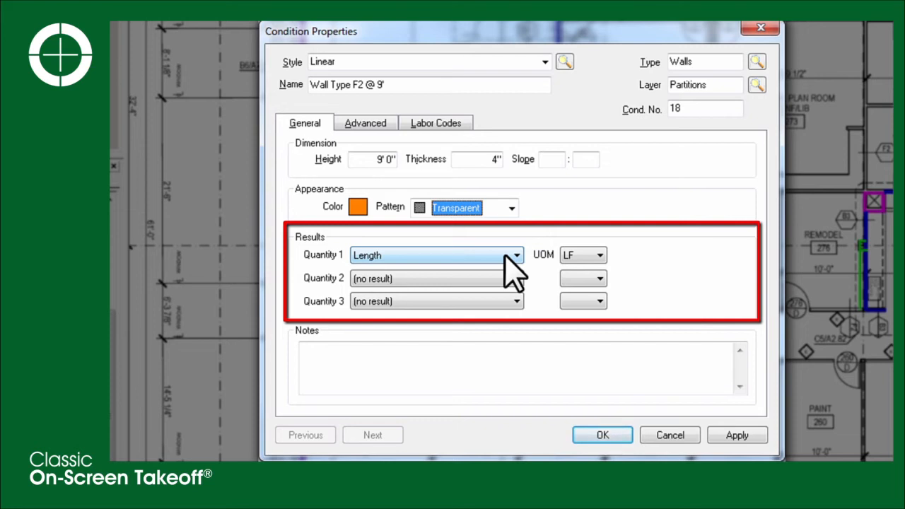
- Review the result types available for Quantity 1, Quantity 2 and Quantity 3, keeping Length for Quantity 1
left_click(504, 254)
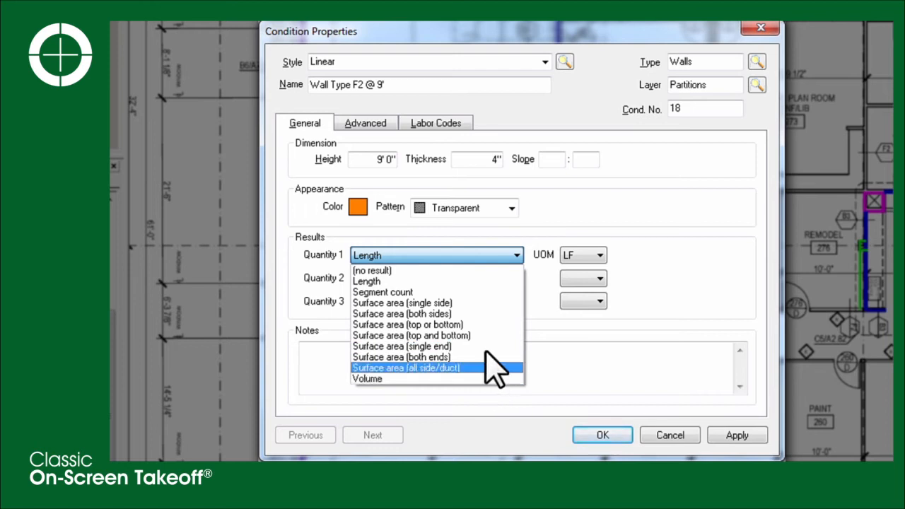
left_click(508, 281)
left_click(486, 278)
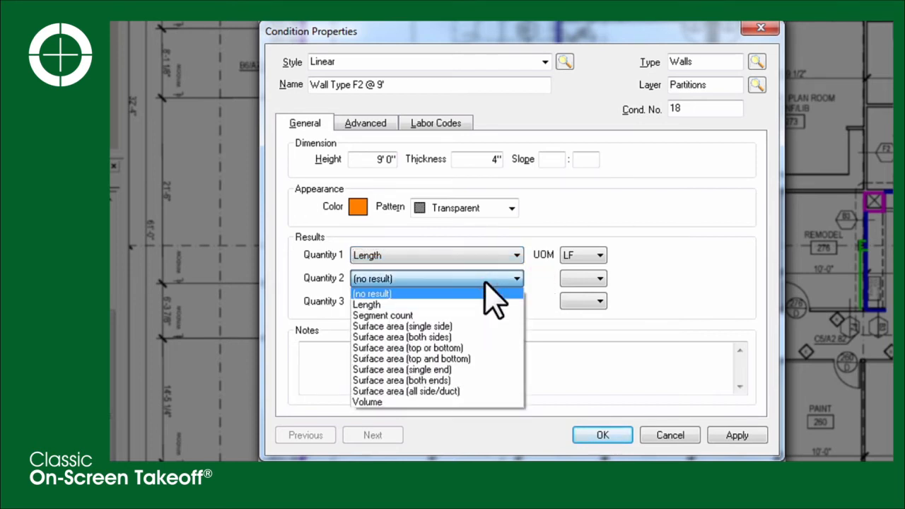
left_click(527, 290)
left_click(498, 301)
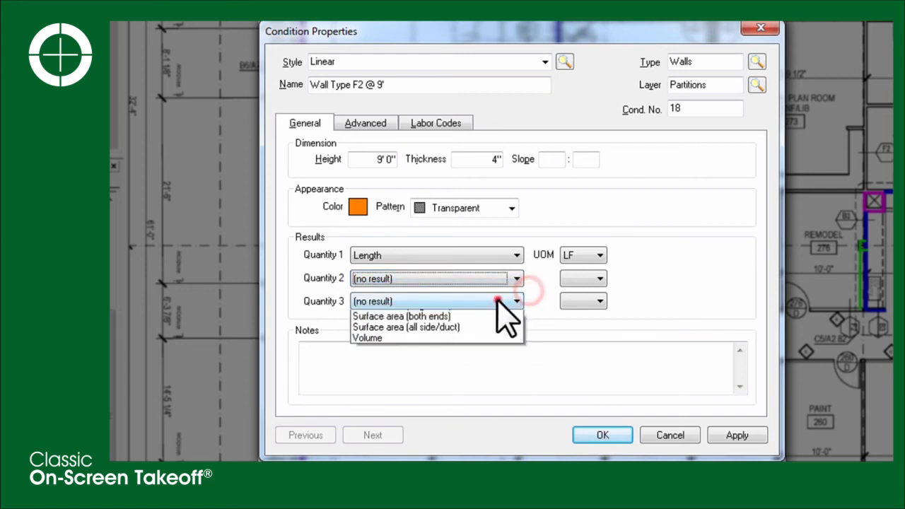
left_click(539, 319)
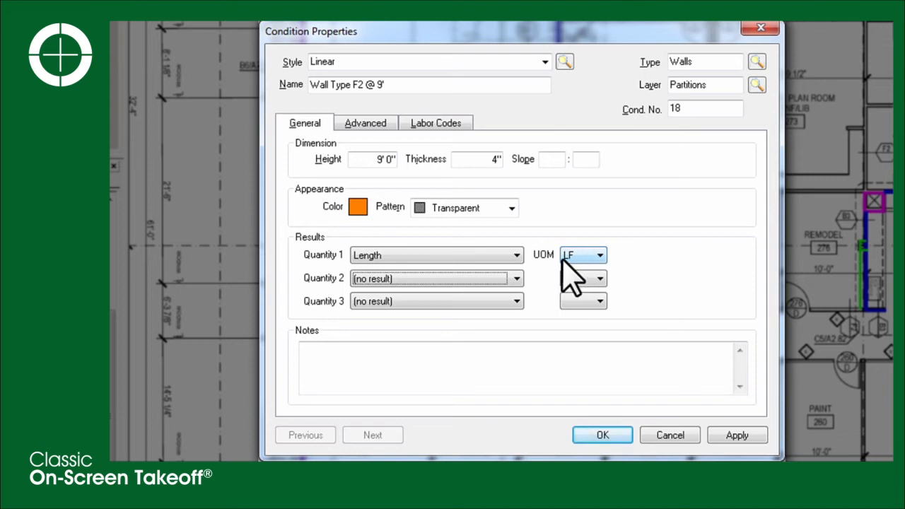
- Set Quantity 2 to Surface area (both sides) and Quantity 3 to Segment count, keeping their default units
left_click(509, 280)
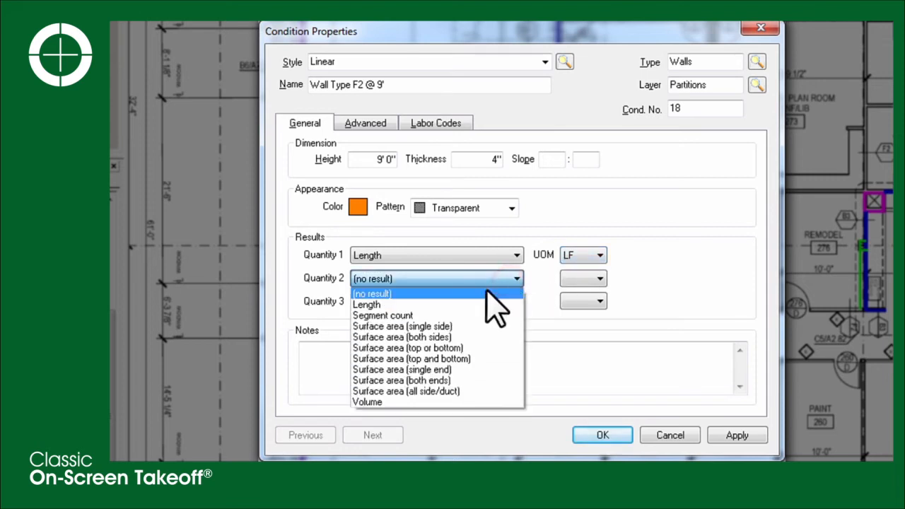
left_click(476, 335)
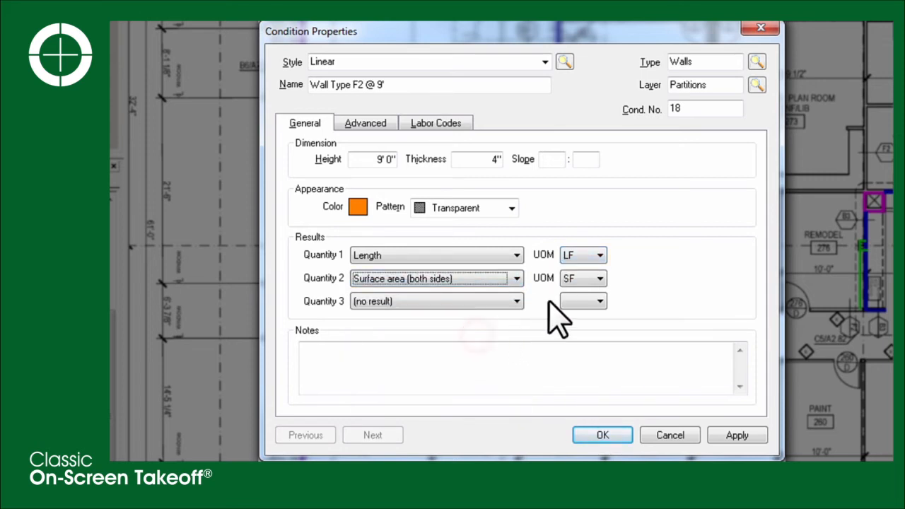
left_click(471, 303)
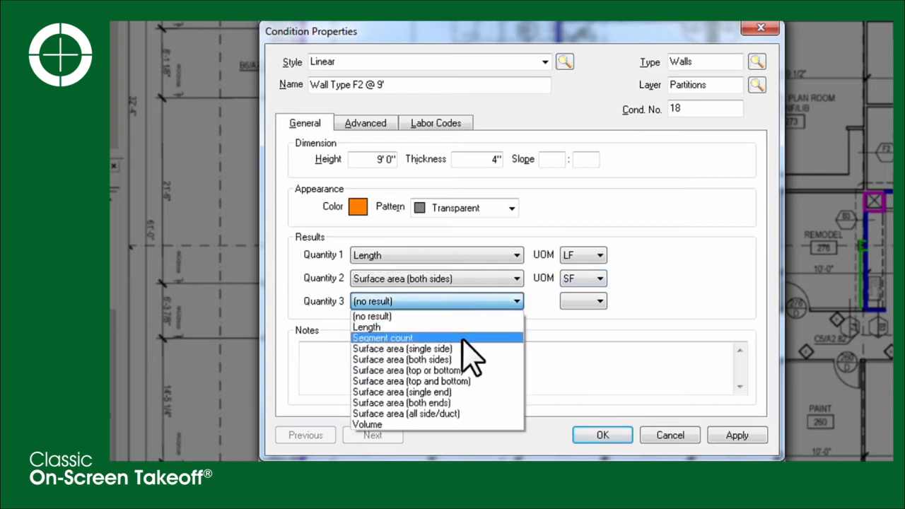
left_click(462, 338)
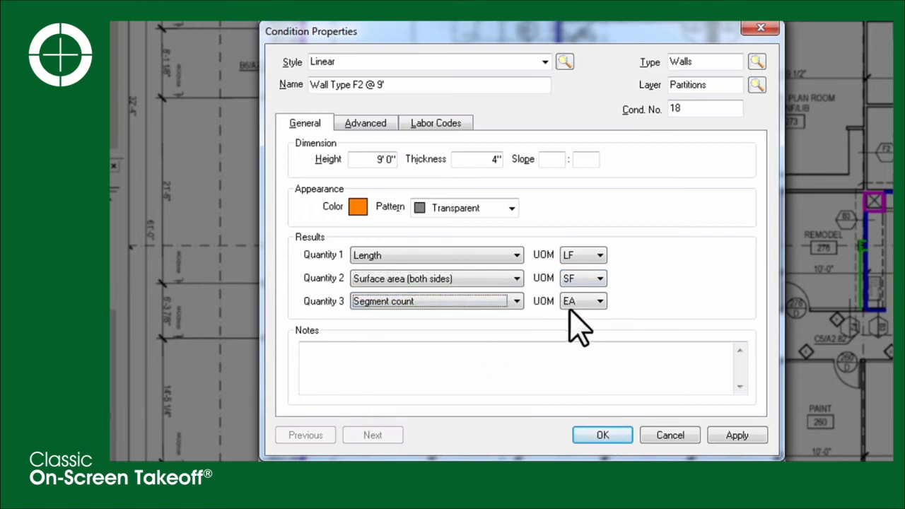
left_click(599, 256)
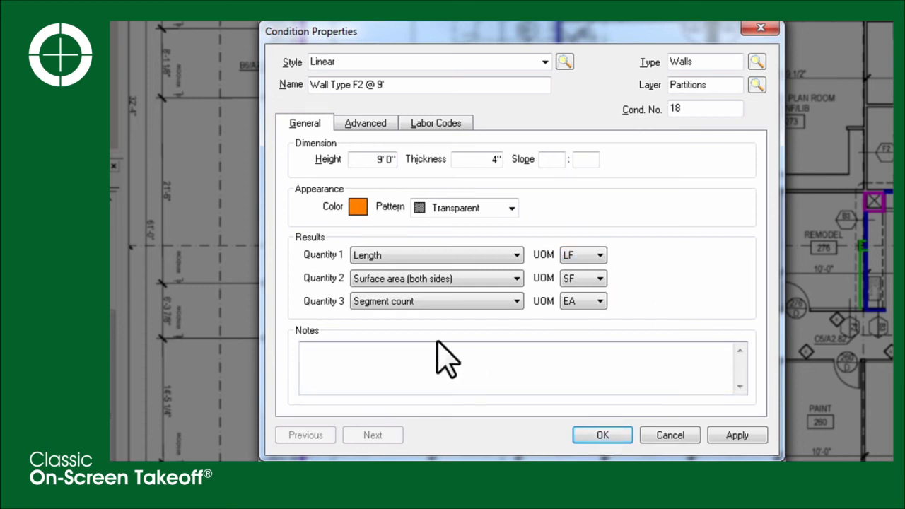
- Add the note "This assembly for an undergrid wall is capped with Raco Aluminum Top Track." and save the condition
left_click(328, 362)
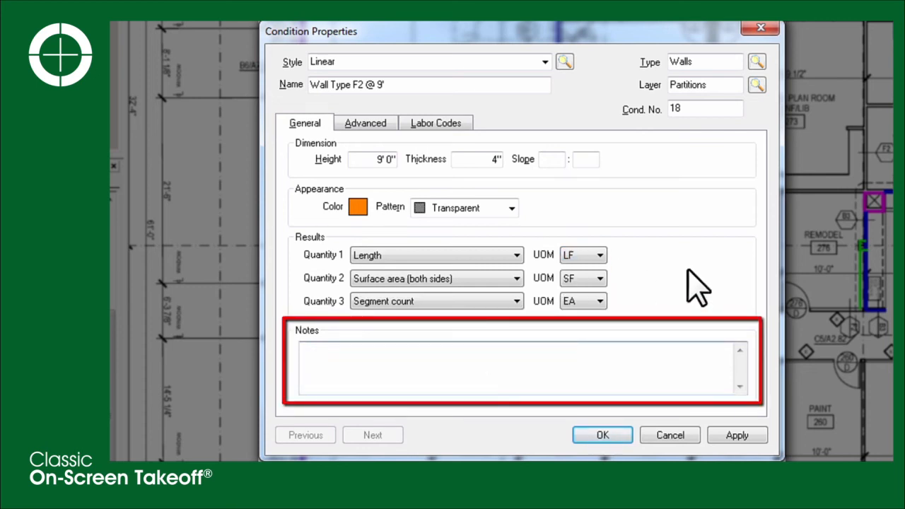
type("This assembly for an undergrid wall is capped with Raco Aluminum Top Track.")
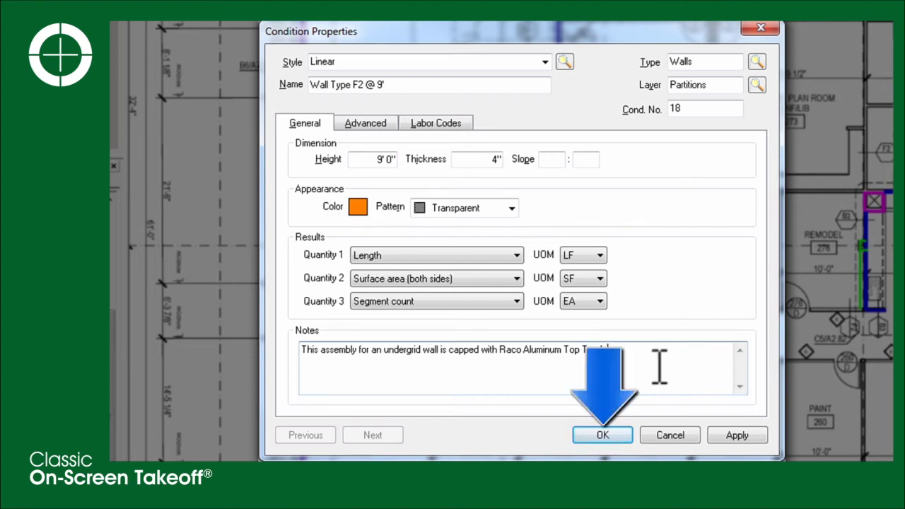
left_click(602, 434)
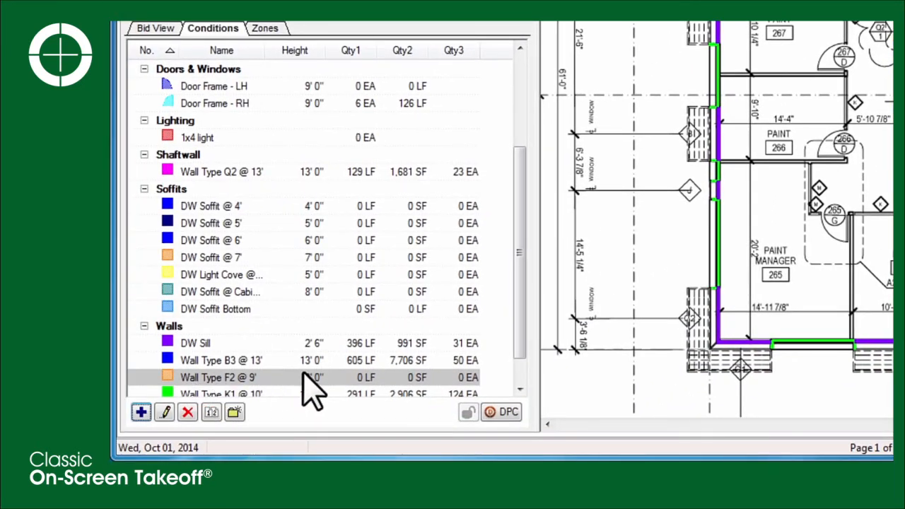
- With the Wall Type F2 @ 9' condition, draw a wall about 14 LF long between rooms 266 and 265, starting at the exterior wall
left_click(283, 382)
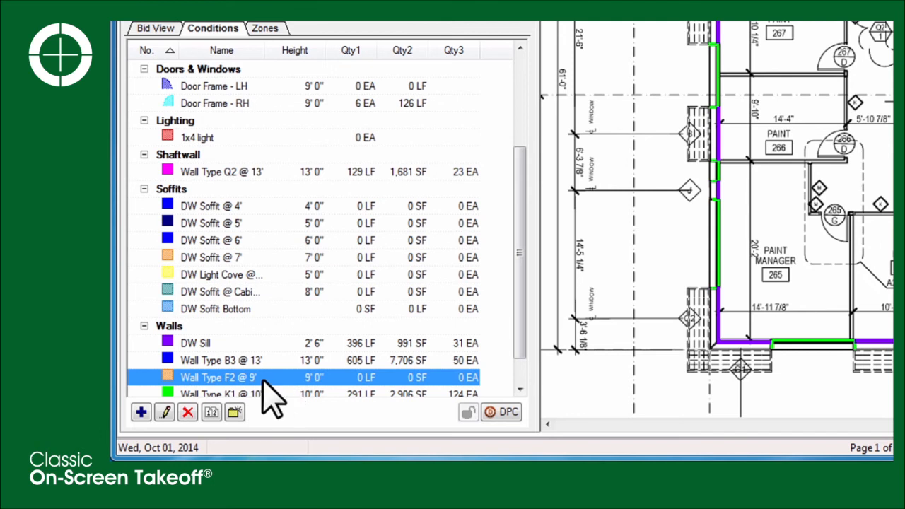
left_click(248, 377)
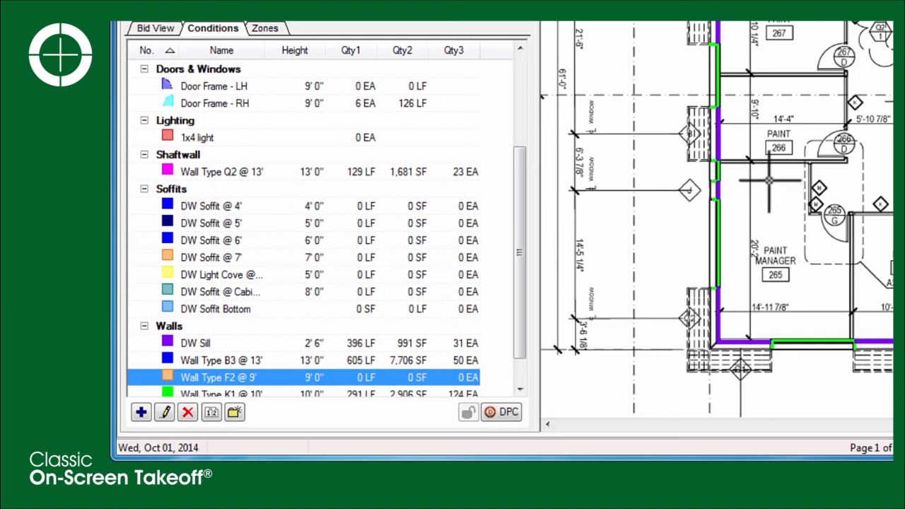
left_click(718, 160)
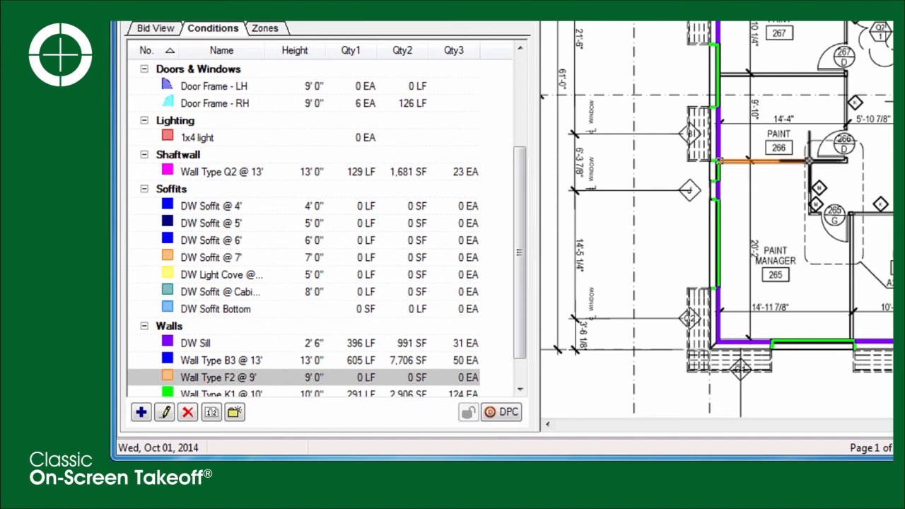
double_click(846, 161)
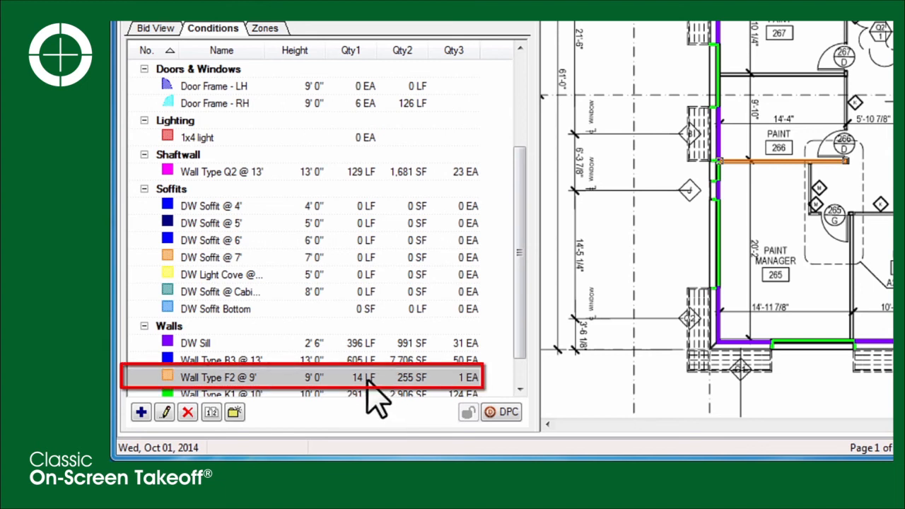
- Draw a second F2 wall segment from the drawn wall down along room 265's short wall to the corner beside door 265
scroll(521, 332, "down", 1)
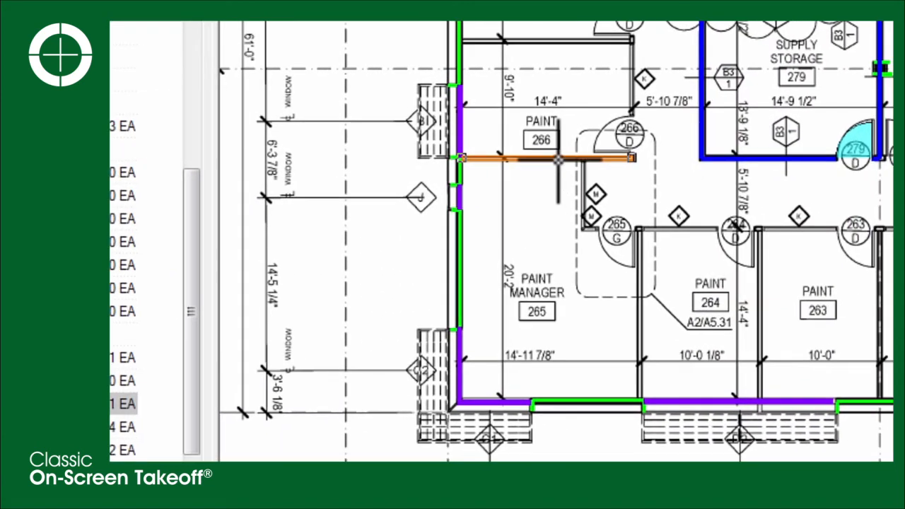
mouse_move(786, 161)
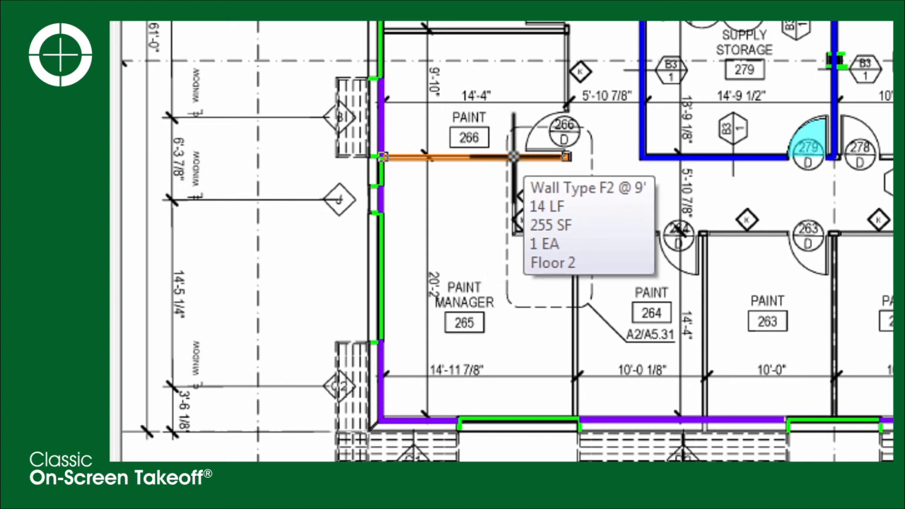
left_click(512, 156)
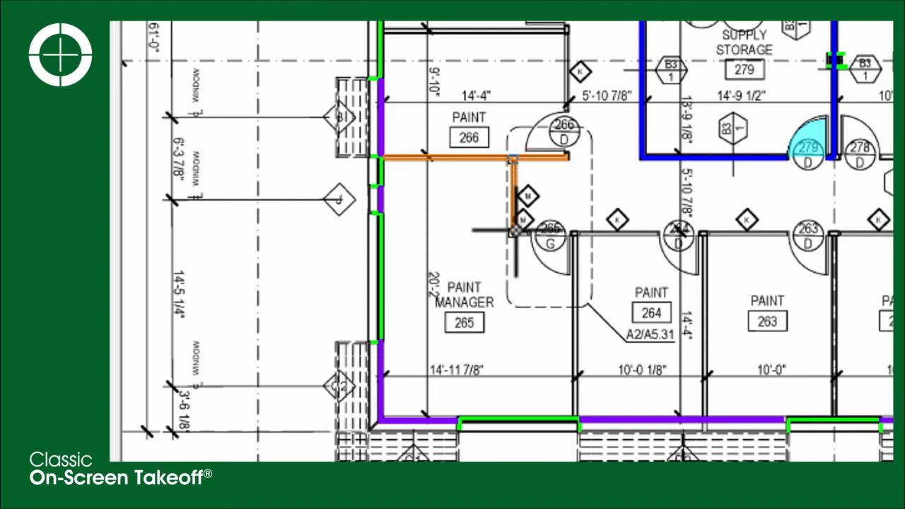